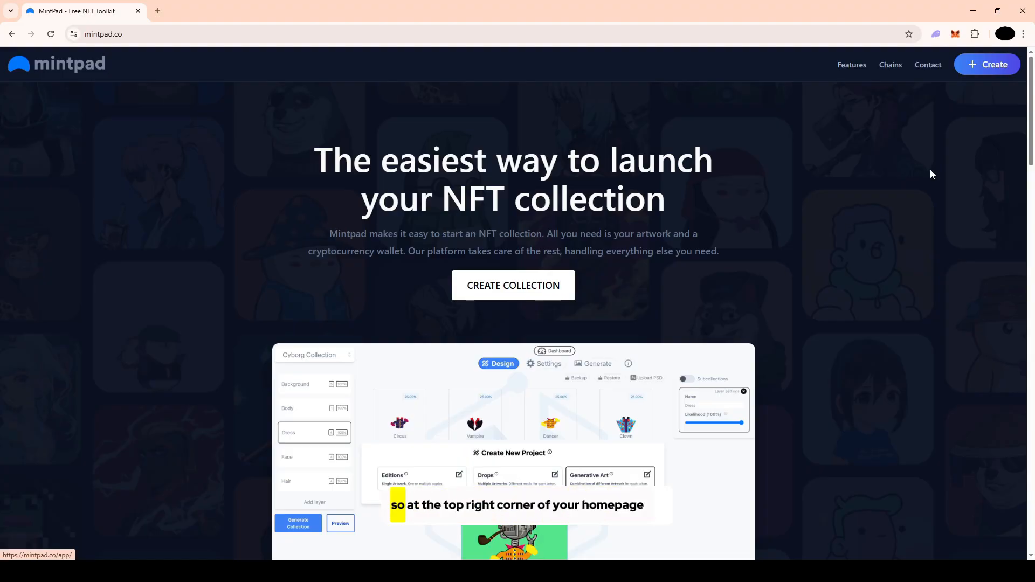
Open the project dashboard, connect the MetaMask wallet to mintpad.co and sign the account verification message
left_click(977, 67)
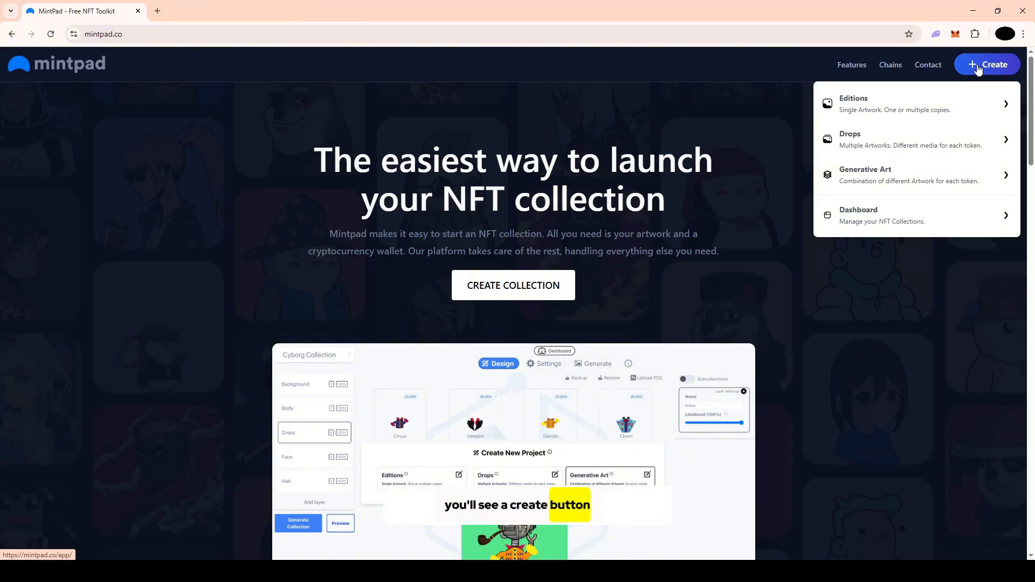
left_click(977, 68)
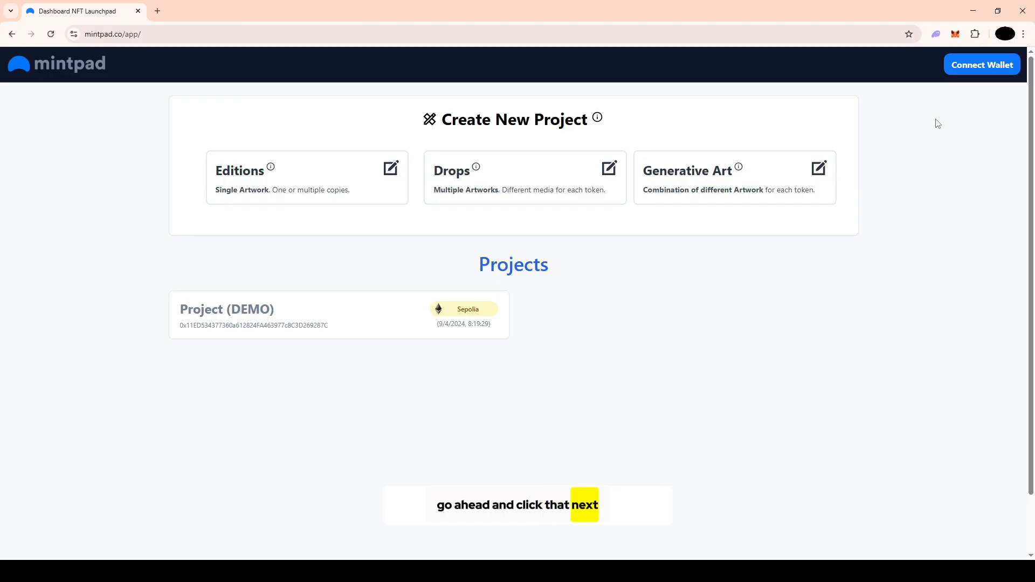
left_click(983, 70)
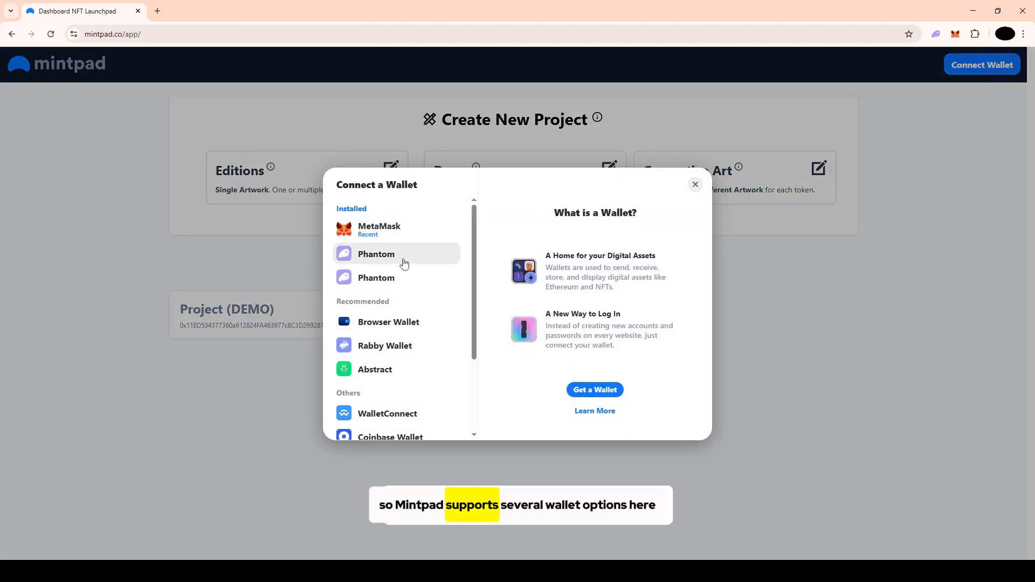
scroll(404, 262, "down", 2)
scroll(404, 263, "up", 2)
scroll(405, 259, "up", 1)
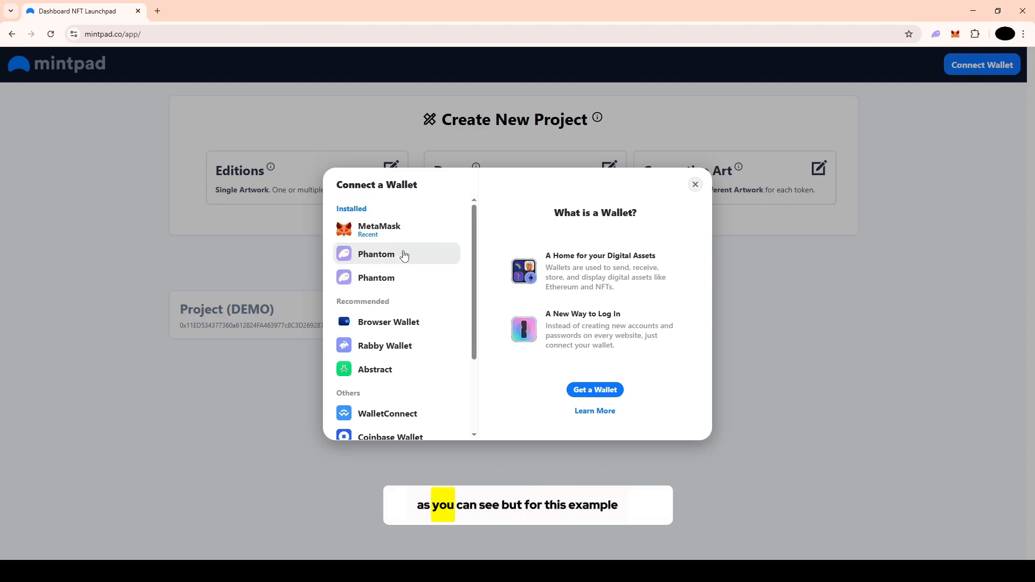
left_click(408, 241)
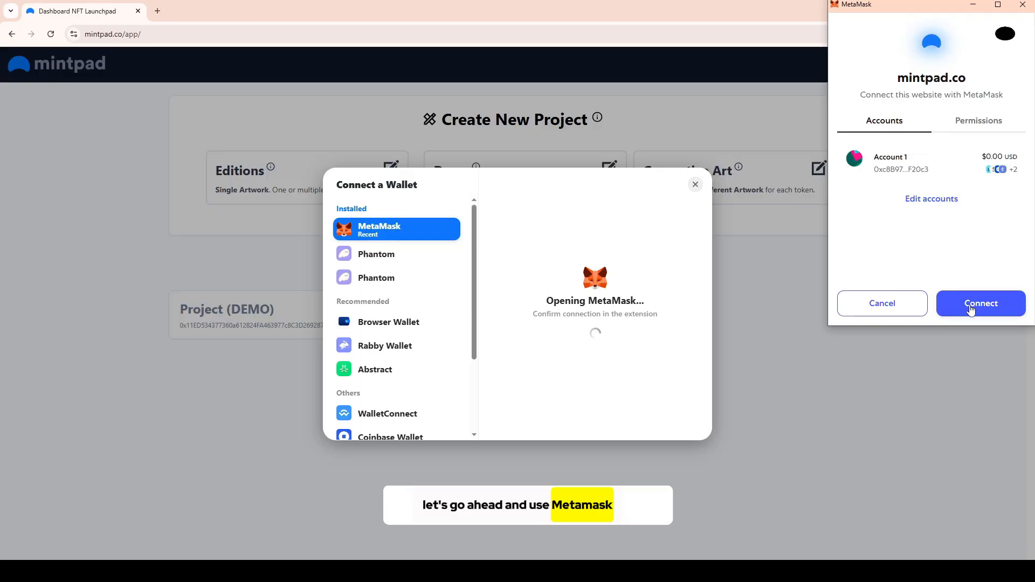
left_click(970, 309)
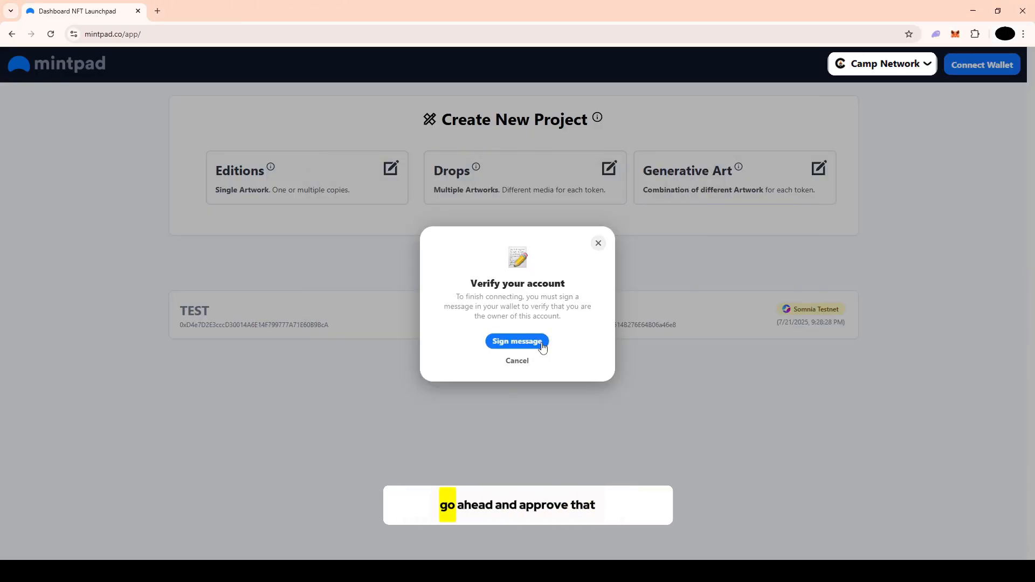
left_click(517, 341)
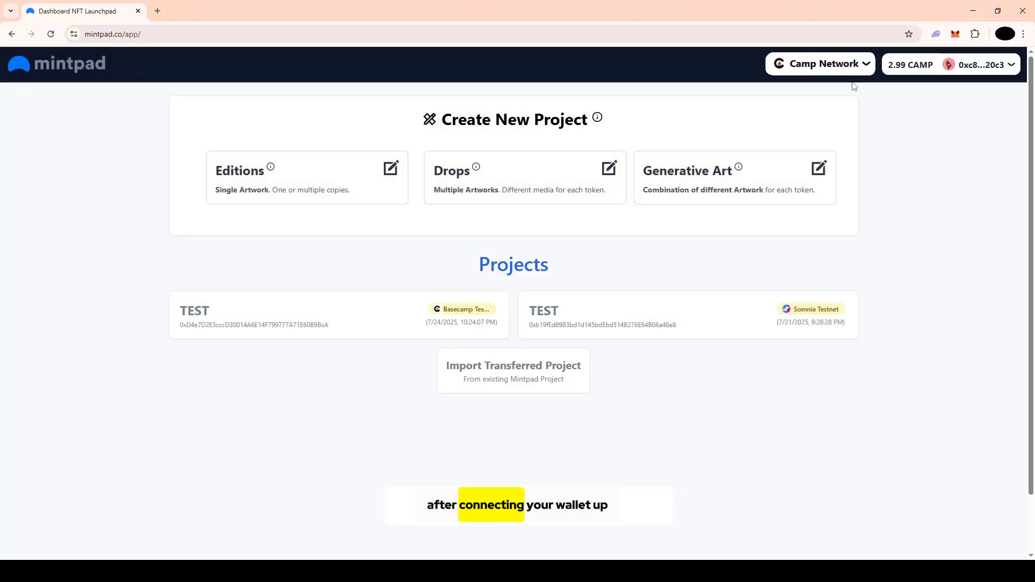
Look through the mainnet networks available for the connected wallet
left_click(862, 63)
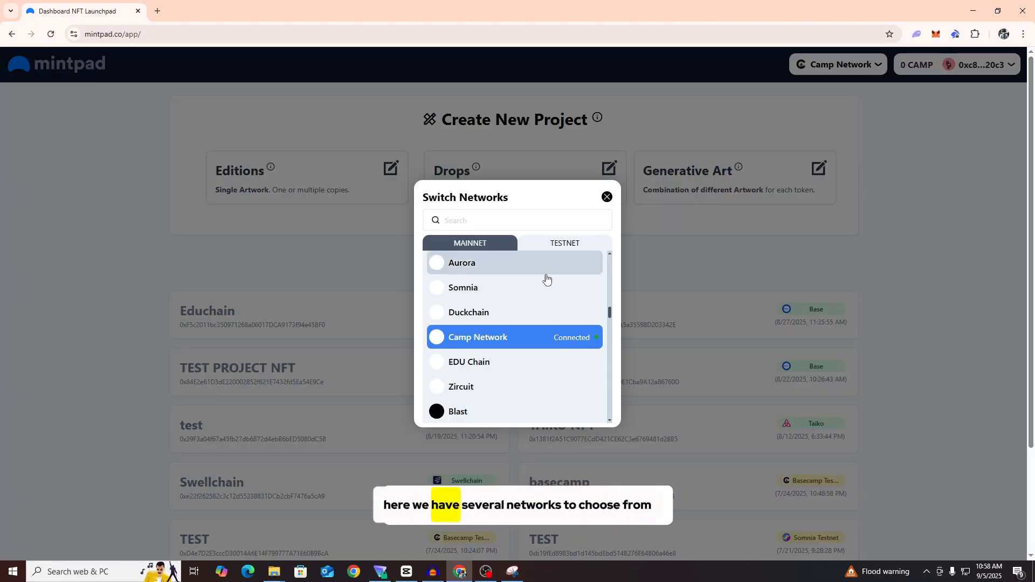
scroll(503, 323, "up", 10)
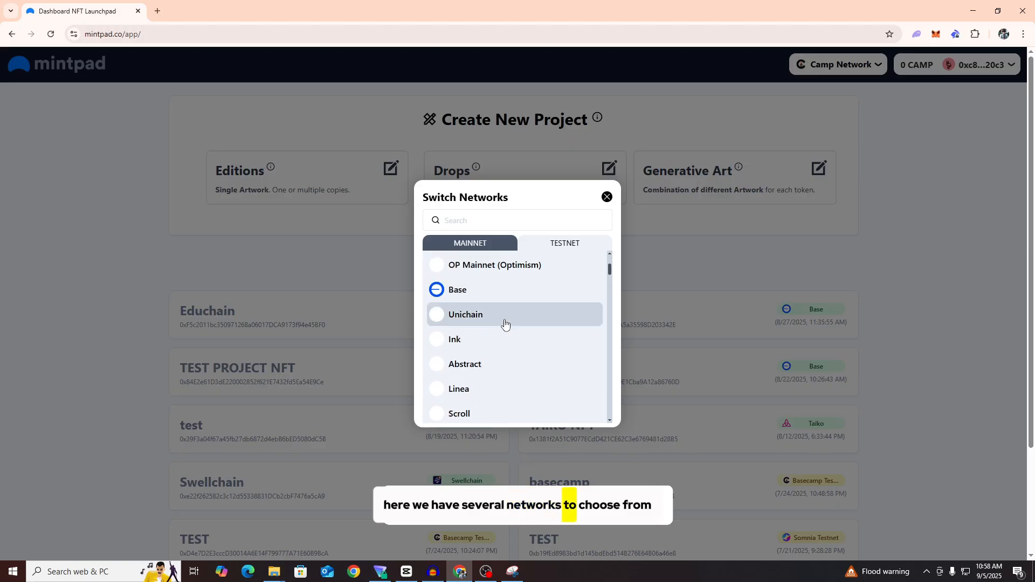
scroll(505, 323, "down", 10)
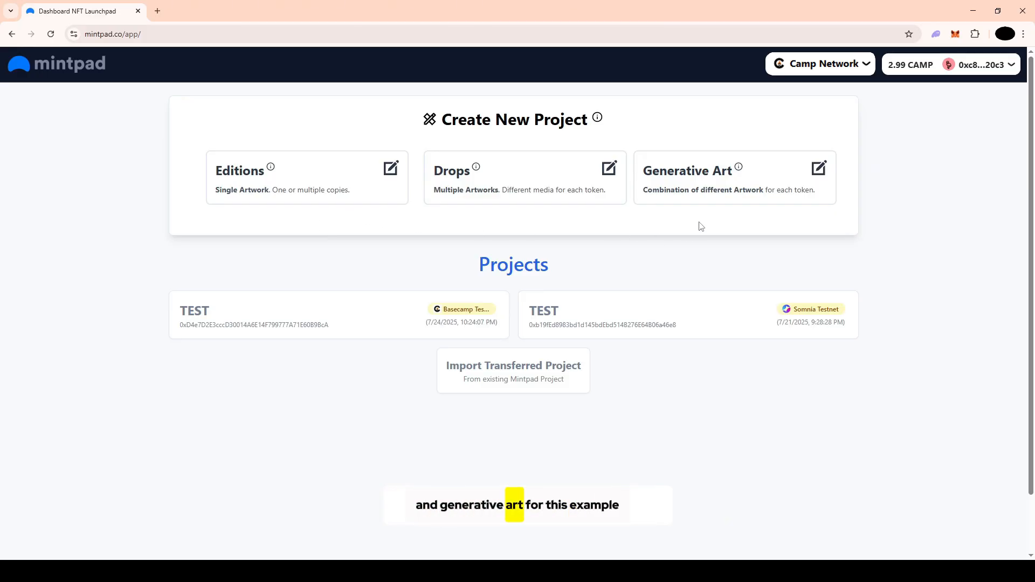
Start a new Editions project named "basecamp" with the token symbol "Bcp"
left_click(357, 183)
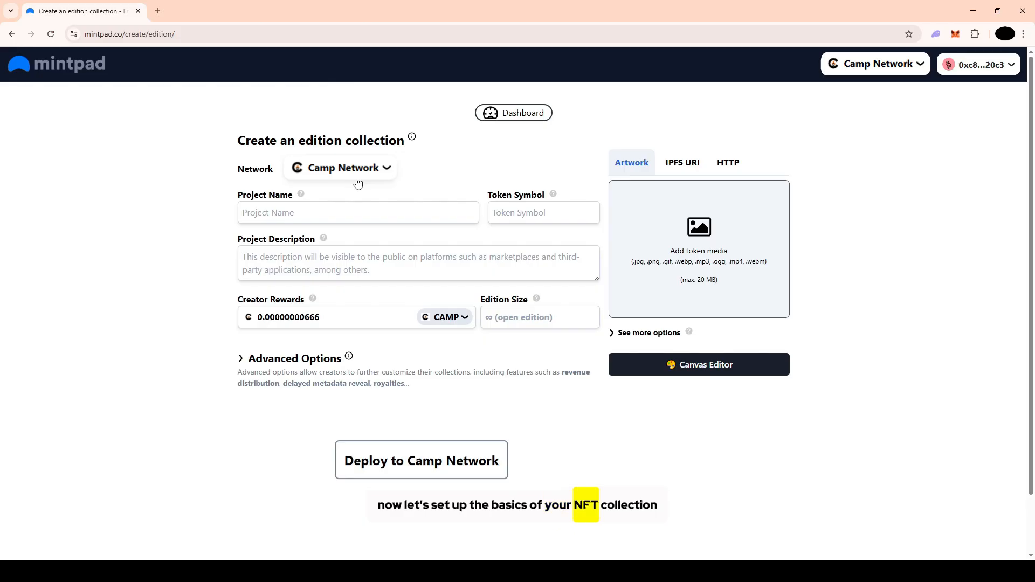
left_click(350, 211)
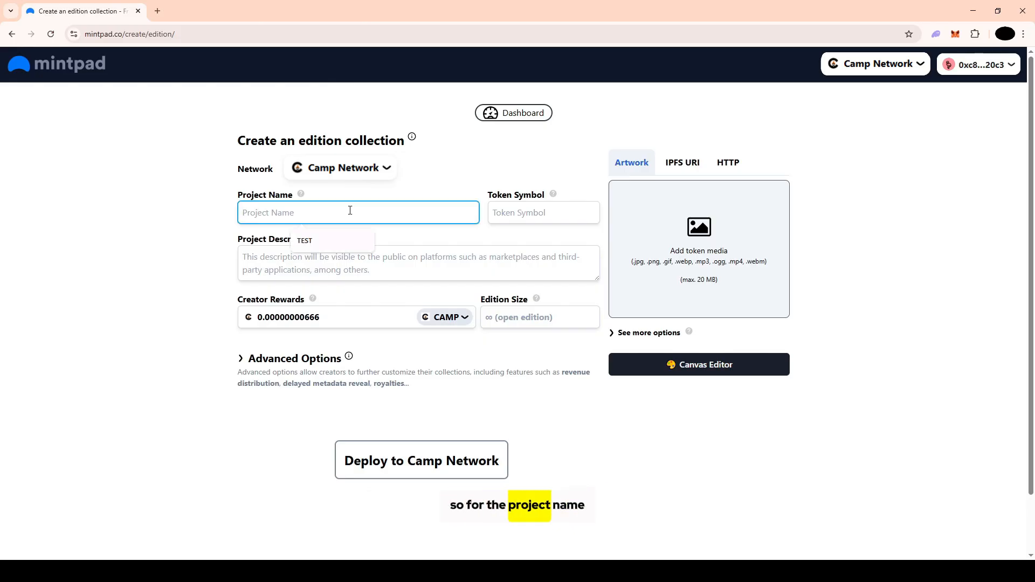
type("ba")
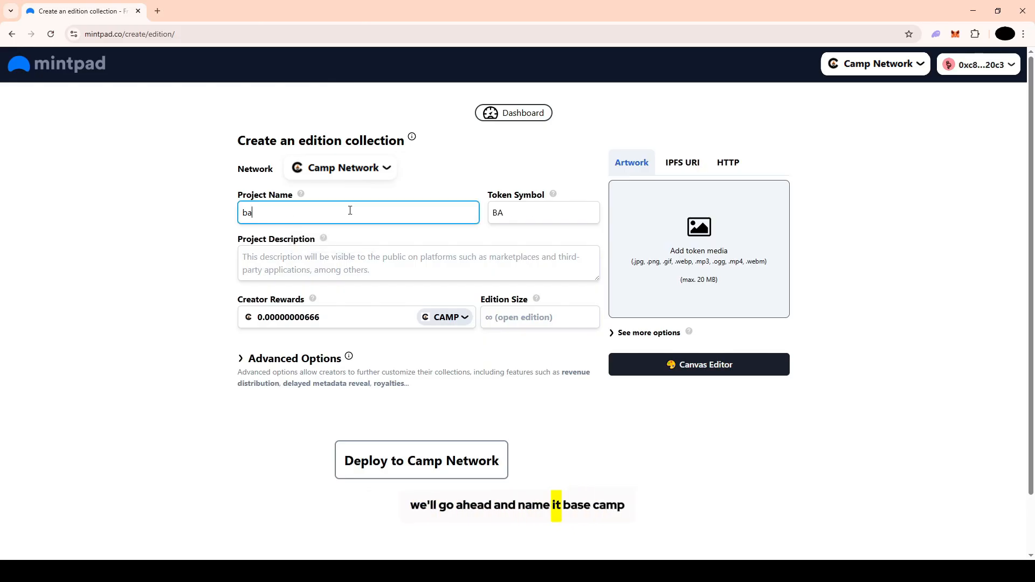
type("secamp")
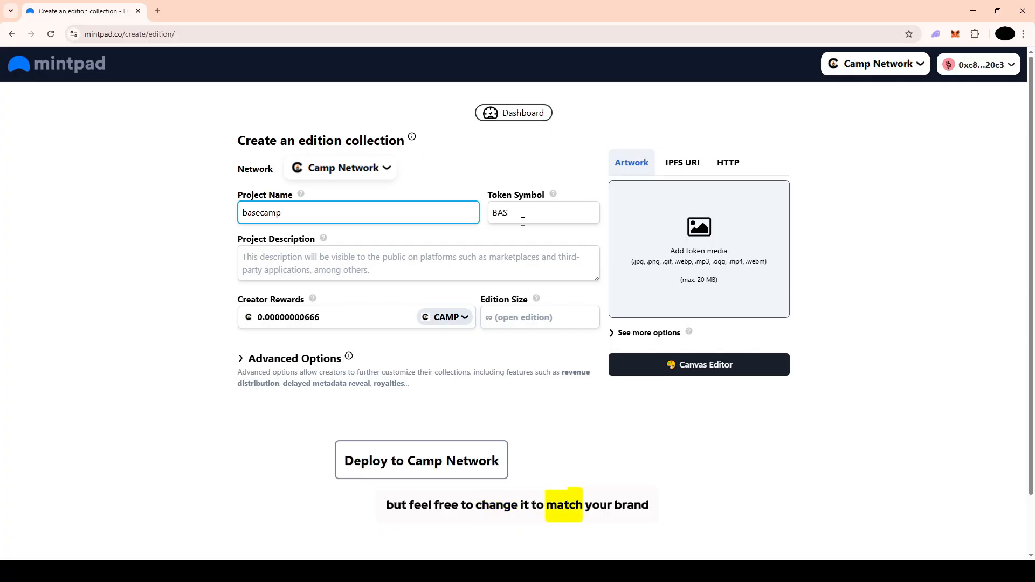
left_click_drag(524, 217, 498, 214)
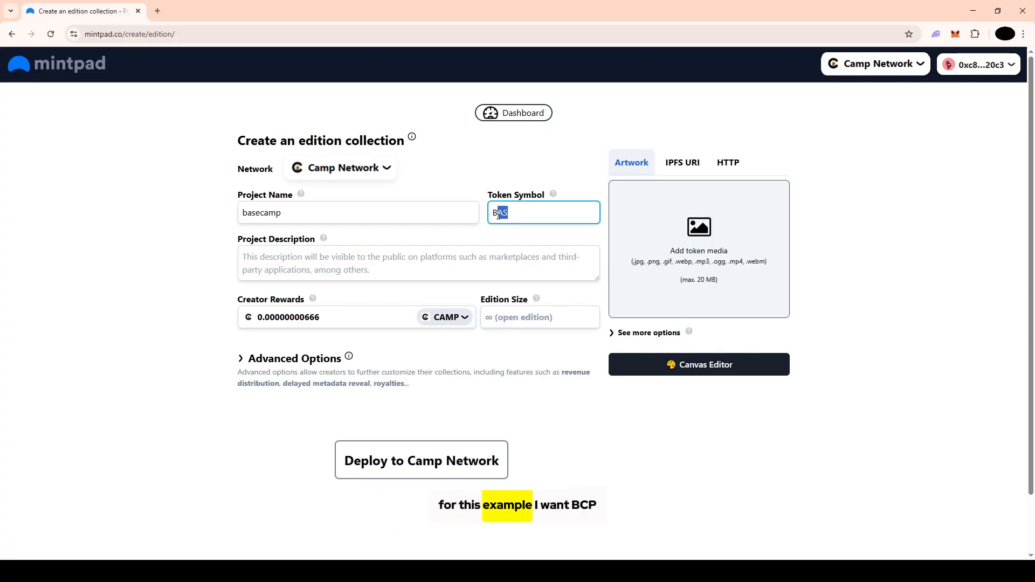
type("C")
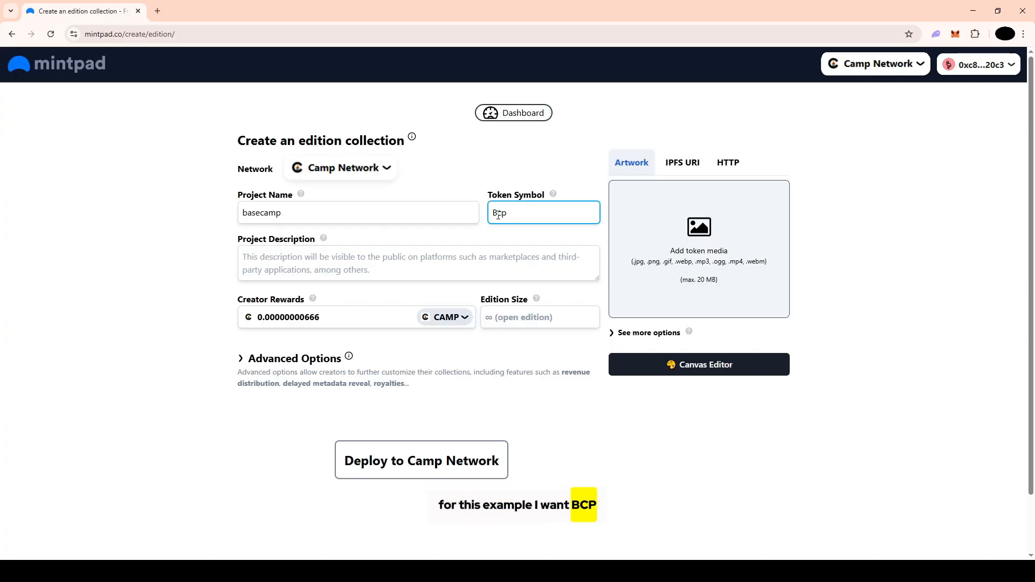
Enter "basecamp is the best nft" as the project description
left_click(322, 255)
left_click(323, 256)
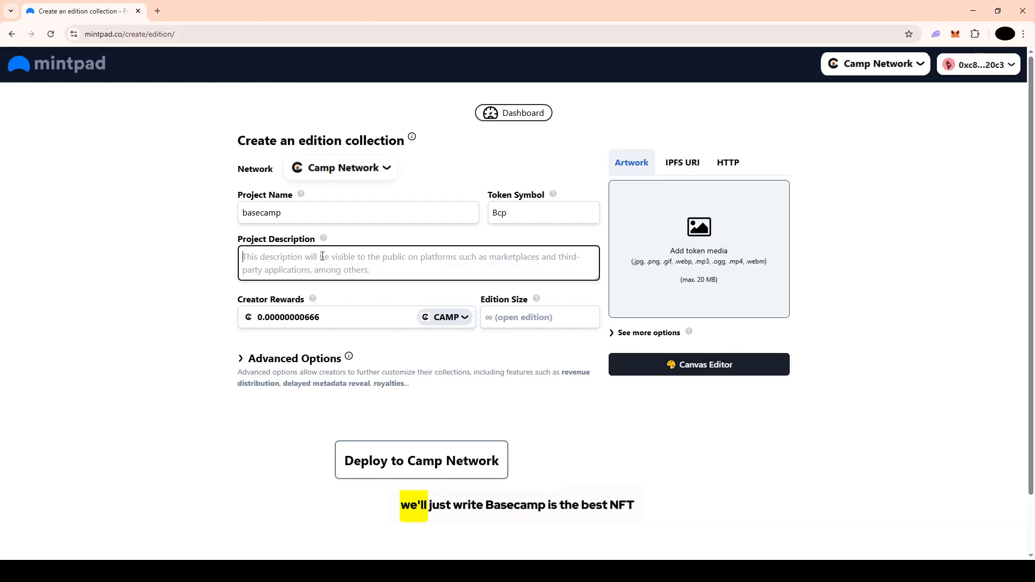
type("baseca")
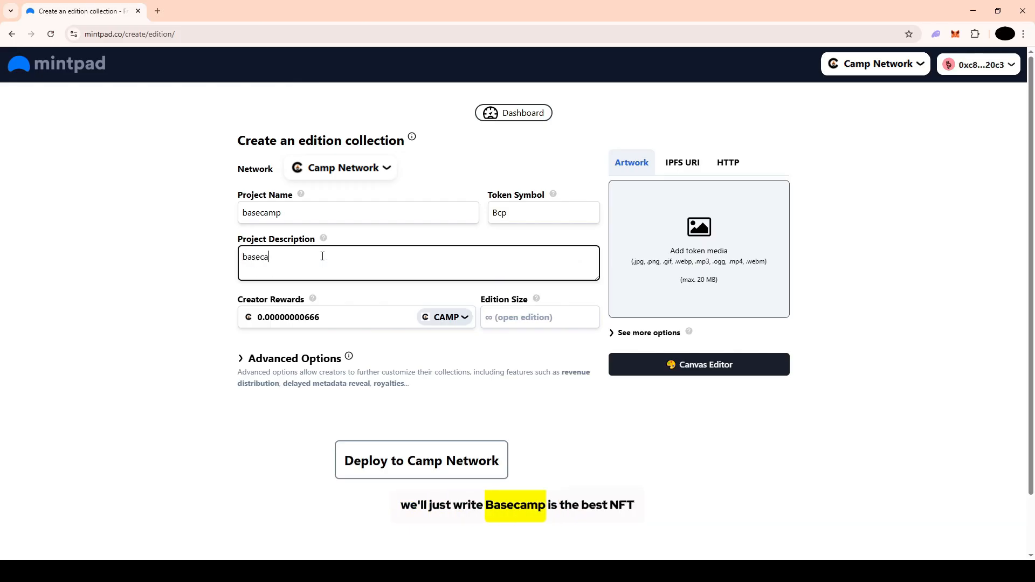
type("mp is the best")
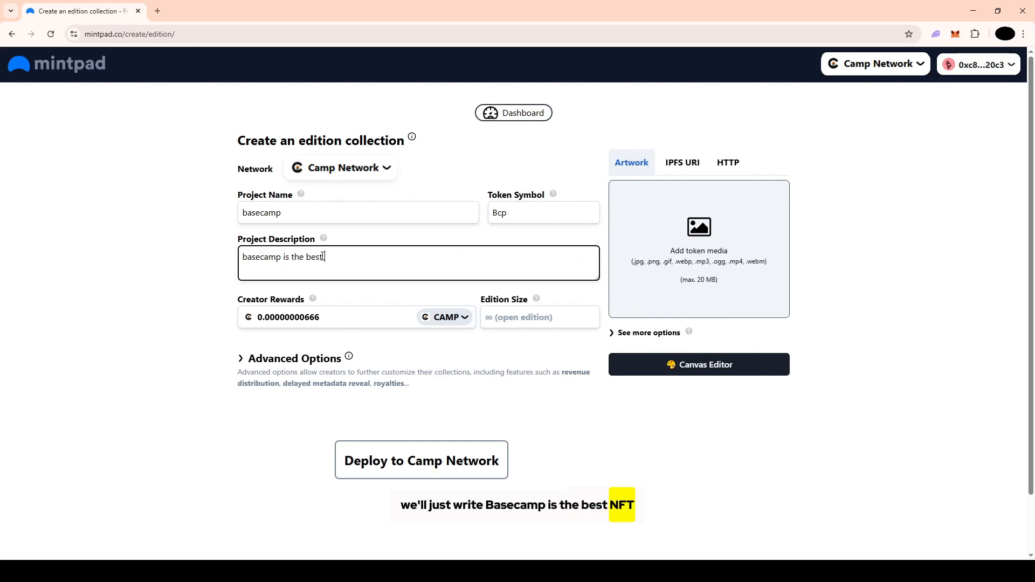
type(" nft")
left_click(731, 144)
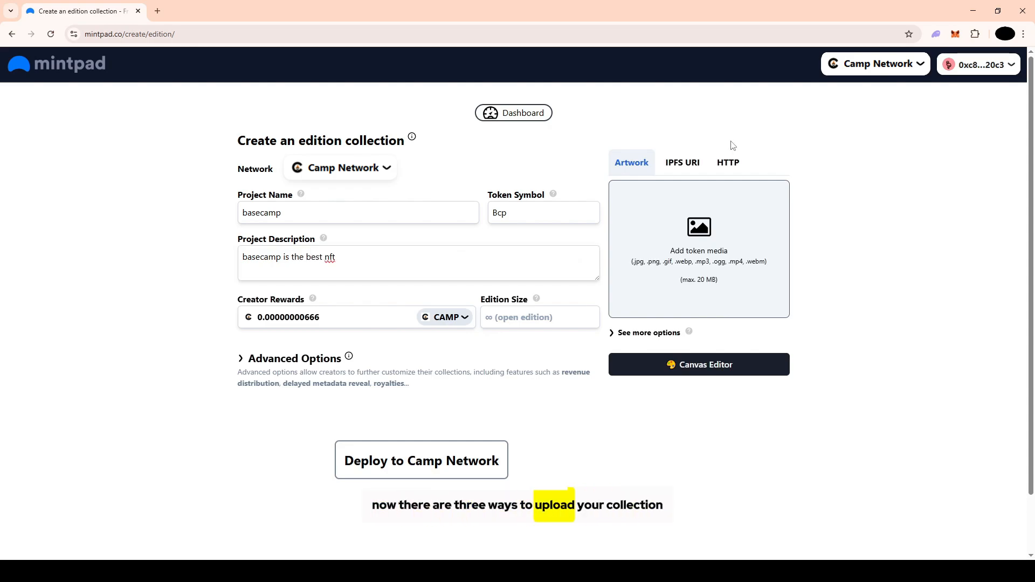
Check the HTTP and IPFS URI artwork sources, and add the purple character image through the Artwork option
left_click(727, 165)
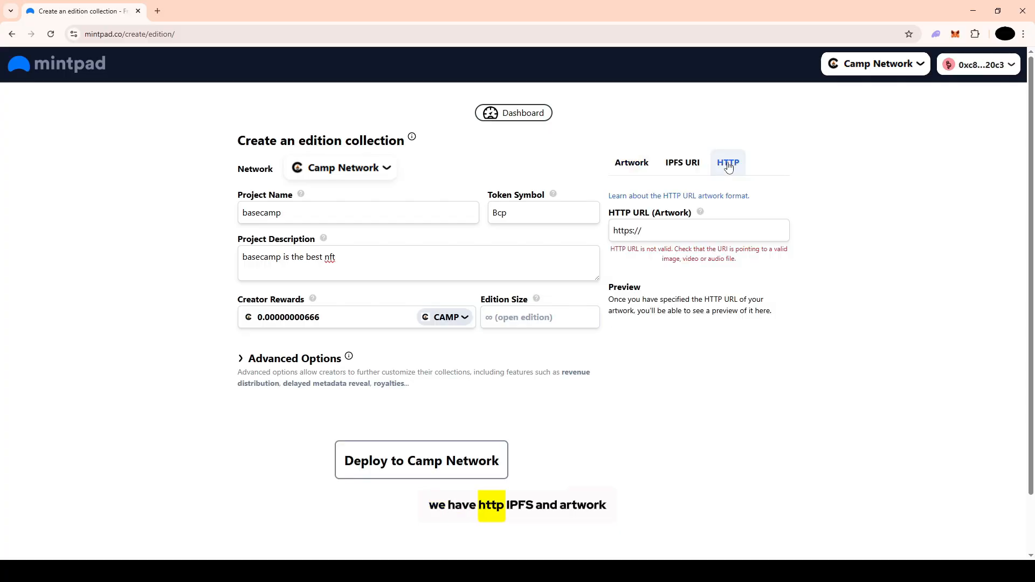
left_click(683, 169)
left_click(638, 165)
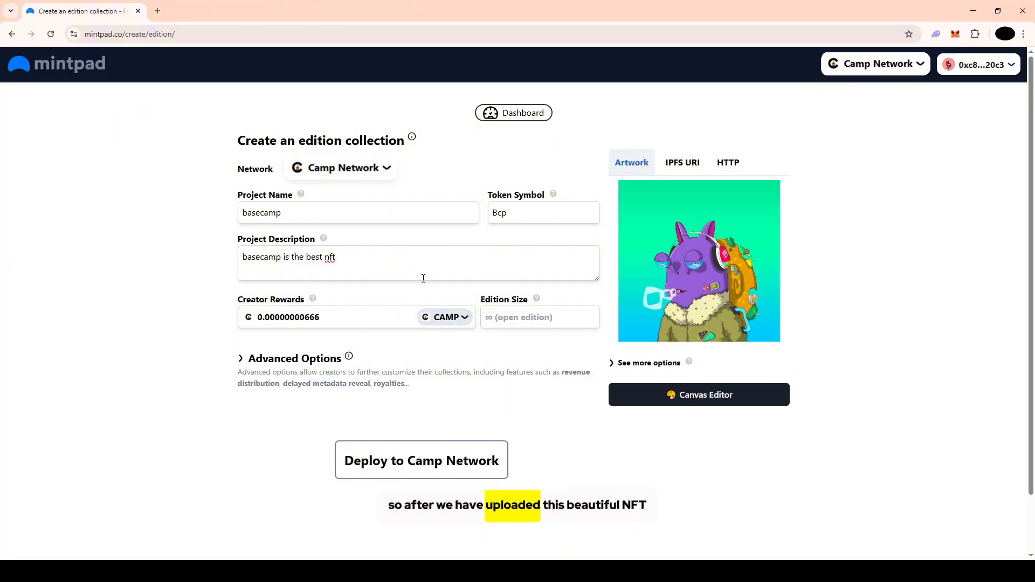
Set the edition size to 999 and the mint fee to 5 CAMP
left_click(525, 321)
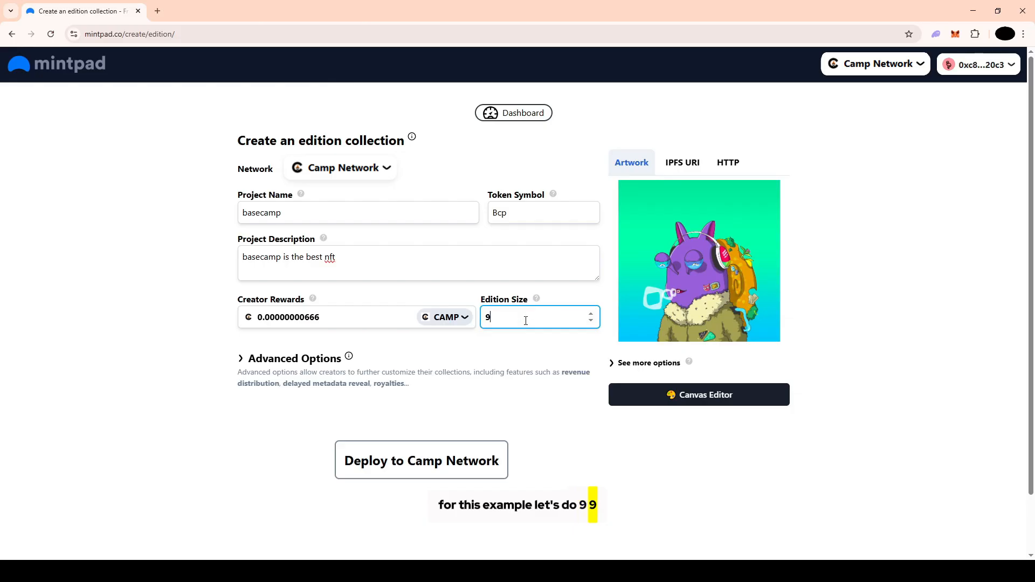
type("99")
left_click(317, 302)
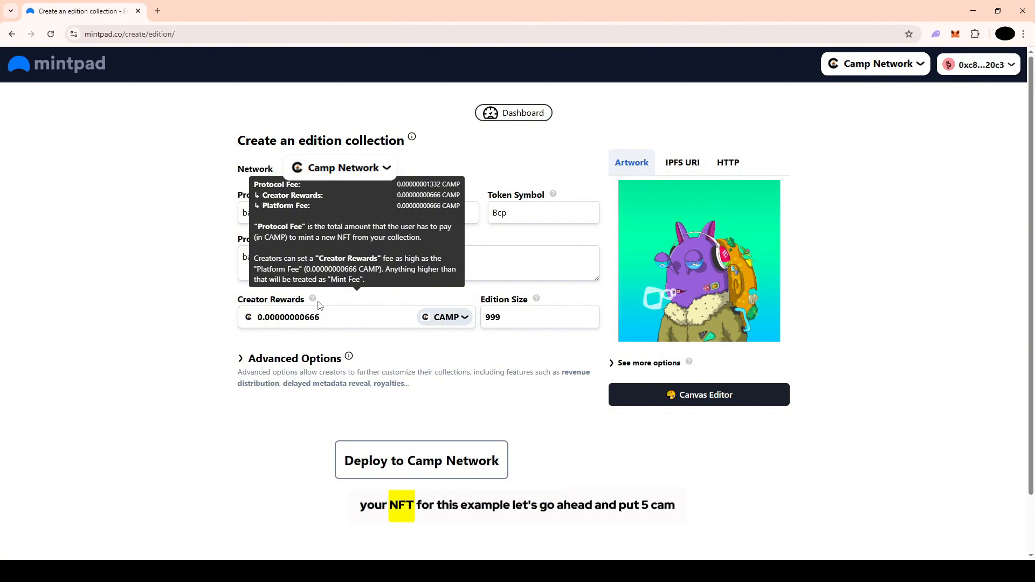
left_click_drag(324, 318, 256, 322)
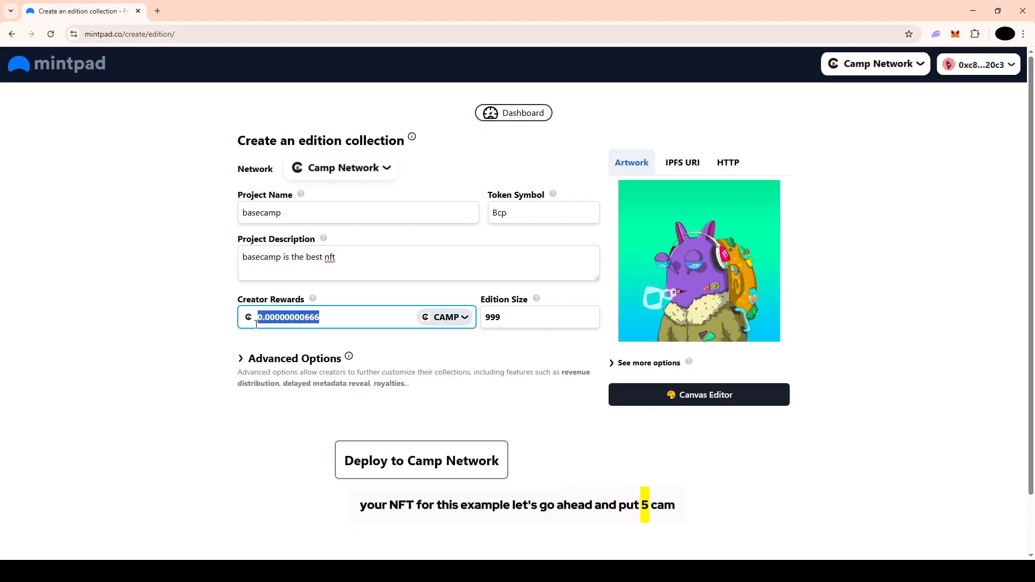
left_click(302, 341)
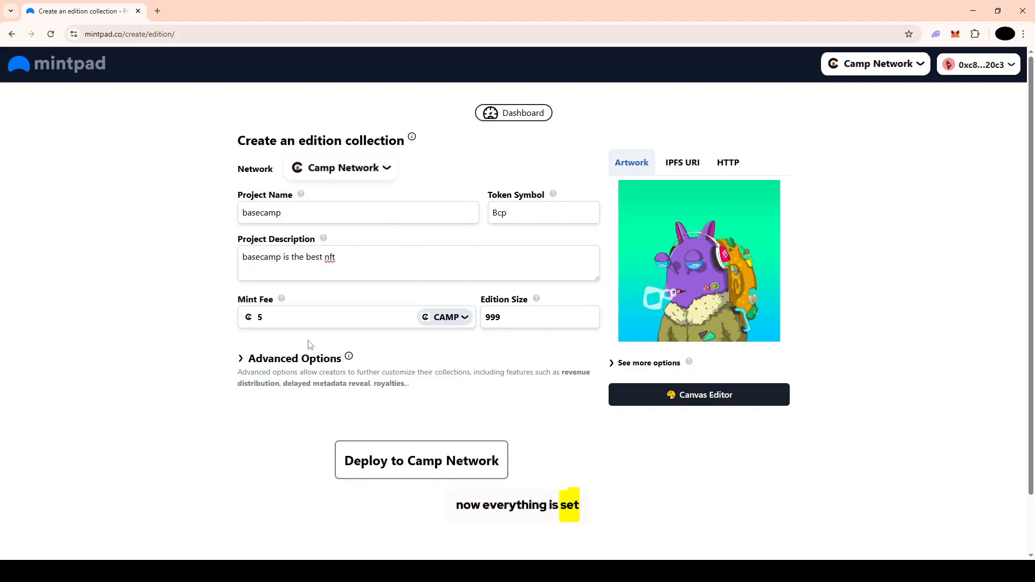
Expand the advanced options and choose Public (Open) as the collection's initial phase
left_click(283, 361)
scroll(283, 365, "down", 3)
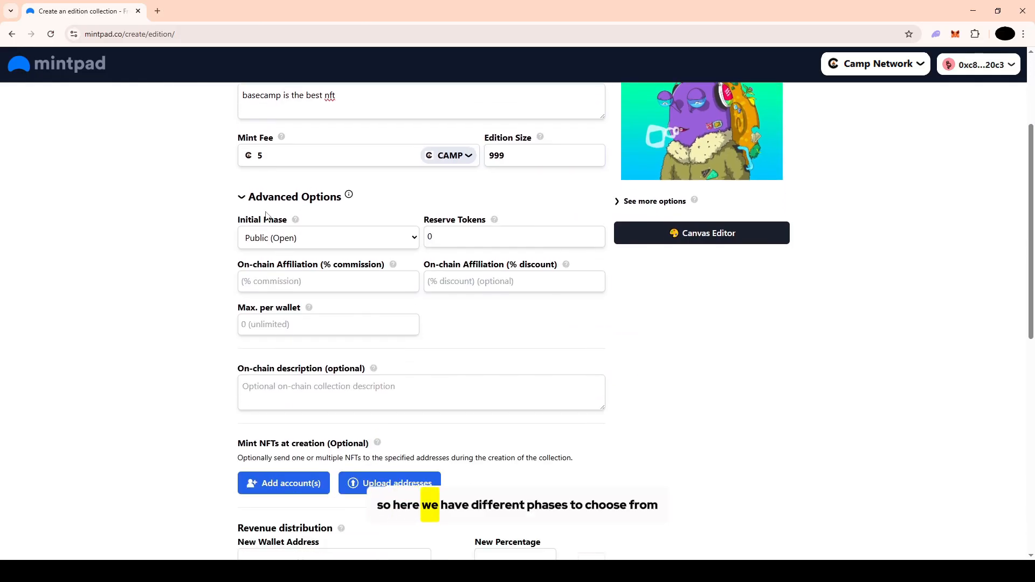
mouse_move(295, 221)
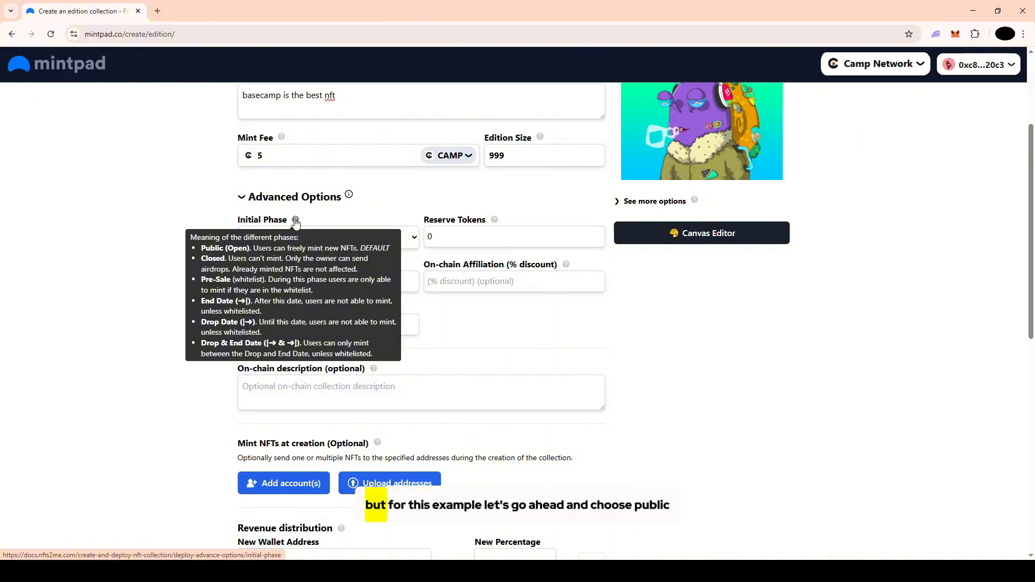
left_click(317, 237)
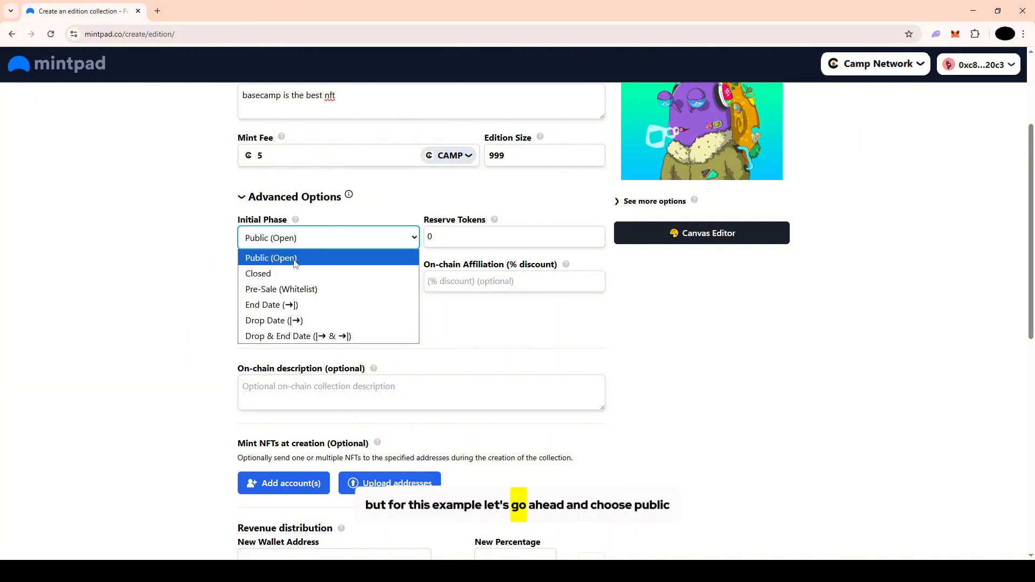
left_click(295, 258)
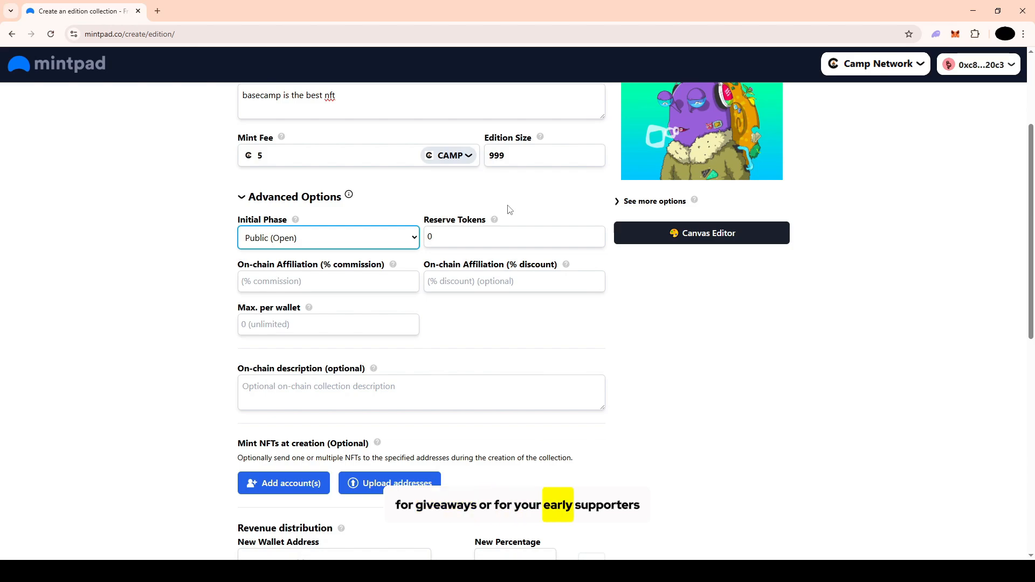
Set the number of reserve tokens to 10
left_click(492, 231)
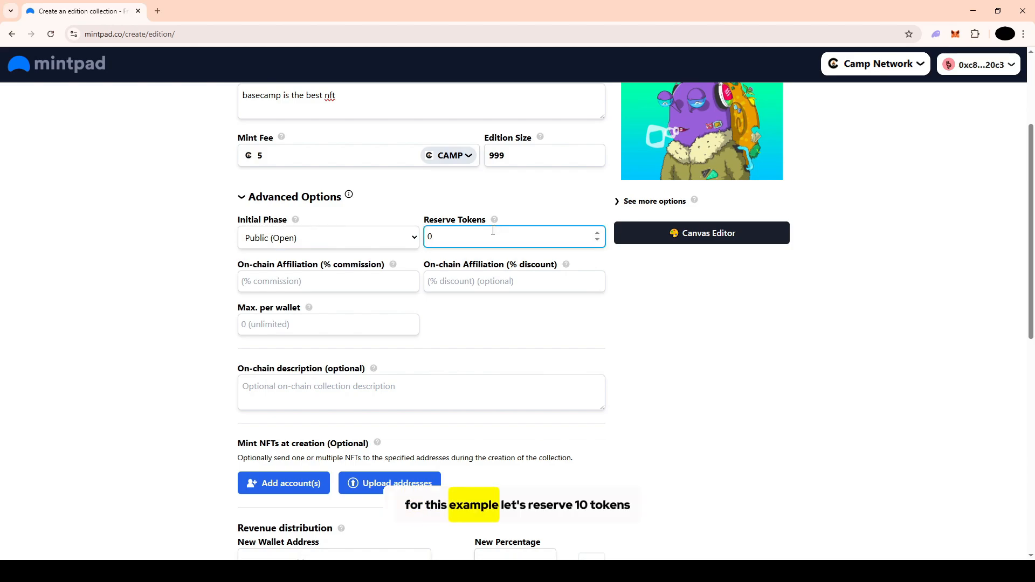
type("1")
key("BackSpace")
key("BackSpace")
type("10")
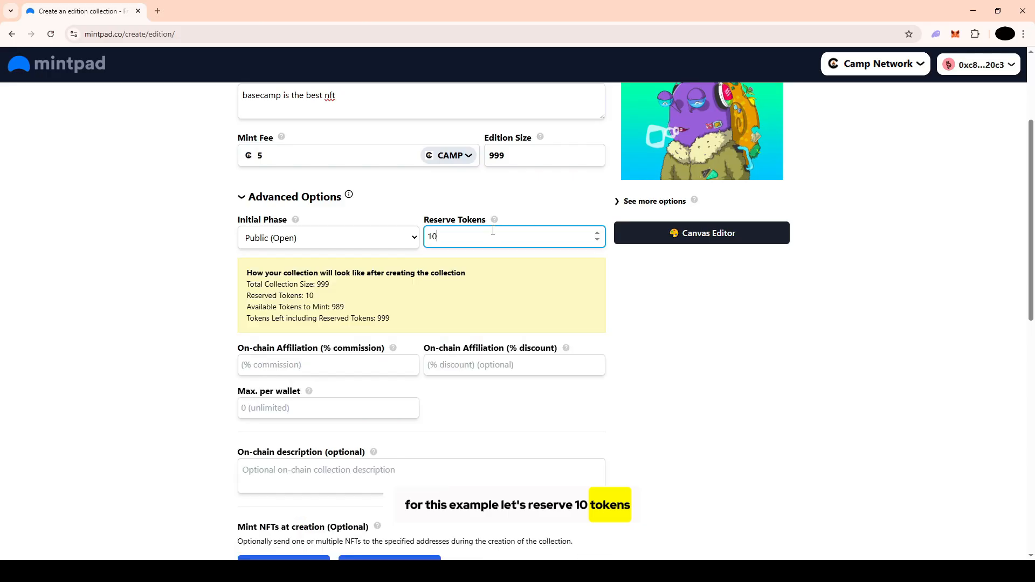
Try a maximum of 3 tokens per wallet and clear the value again
scroll(377, 269, "down", 1)
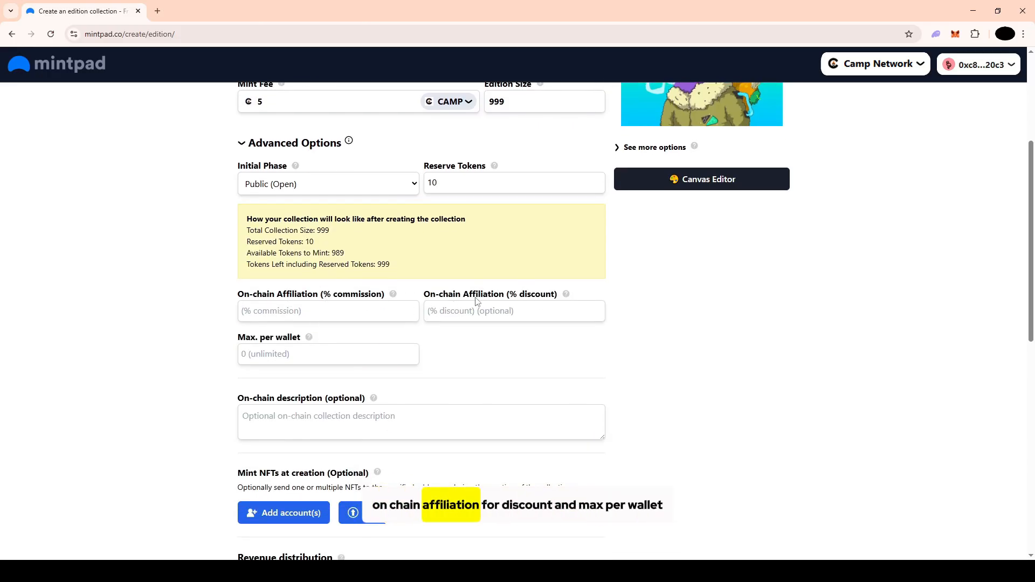
left_click(302, 350)
type("3")
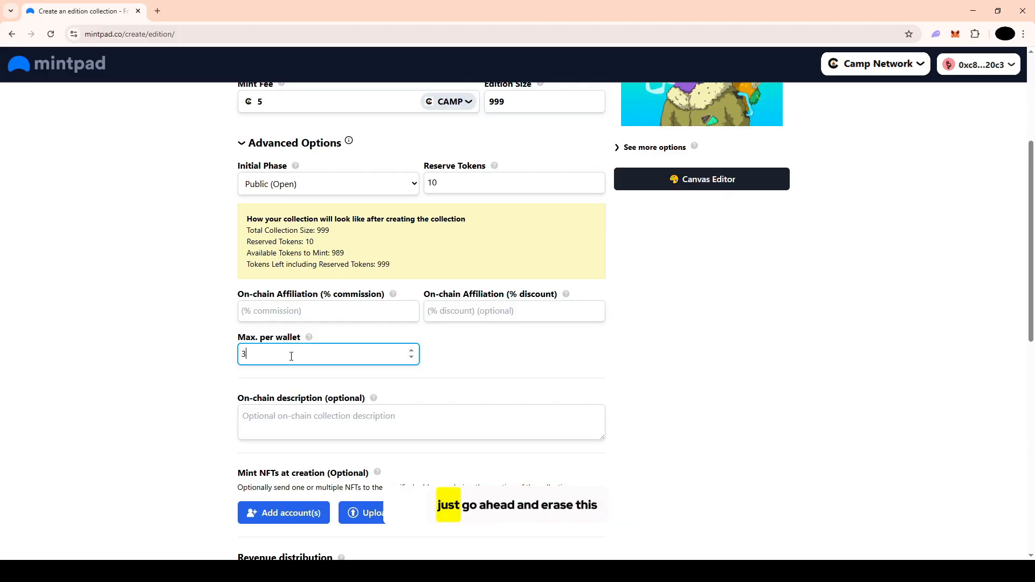
key("BackSpace")
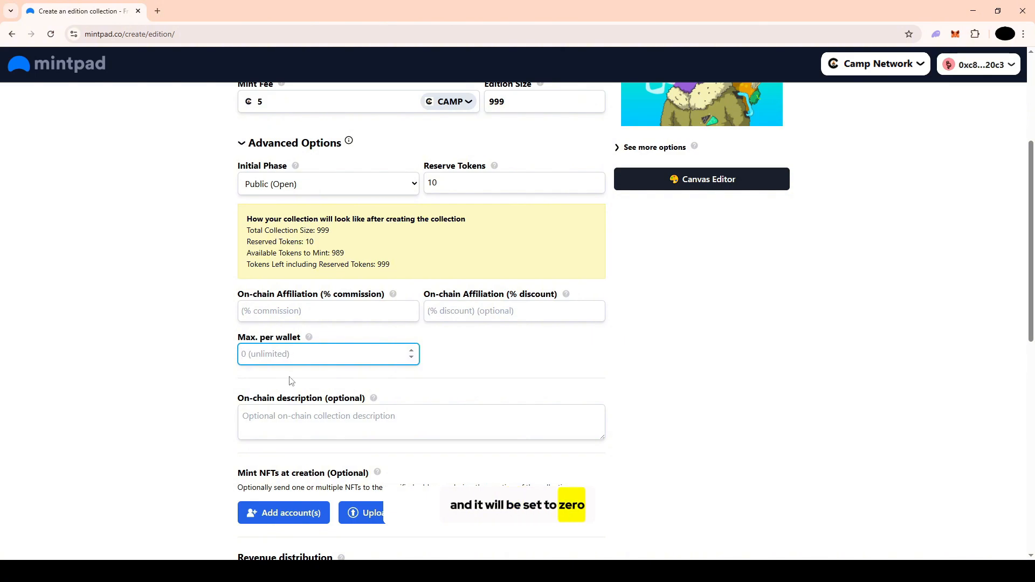
Try a new wallet percentage of 20 in the revenue distribution and restore it to 0.01
scroll(290, 381, "down", 2)
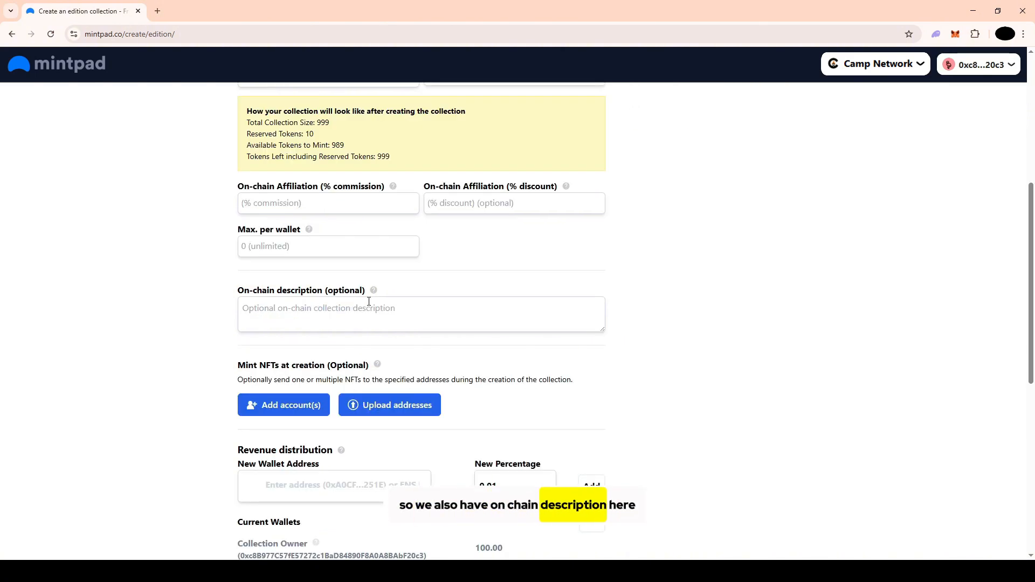
scroll(398, 291, "down", 3)
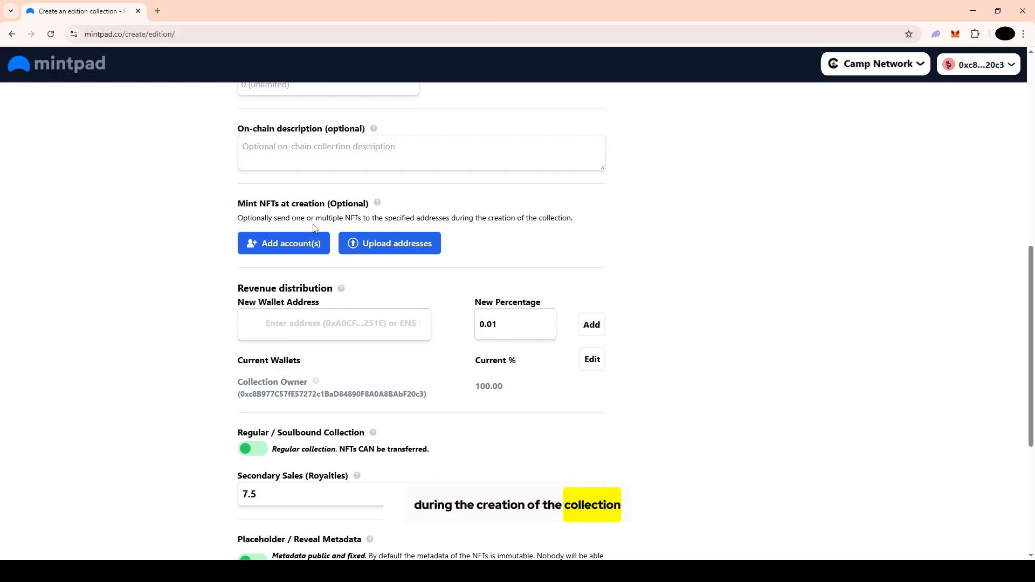
scroll(334, 235, "down", 1)
mouse_move(344, 236)
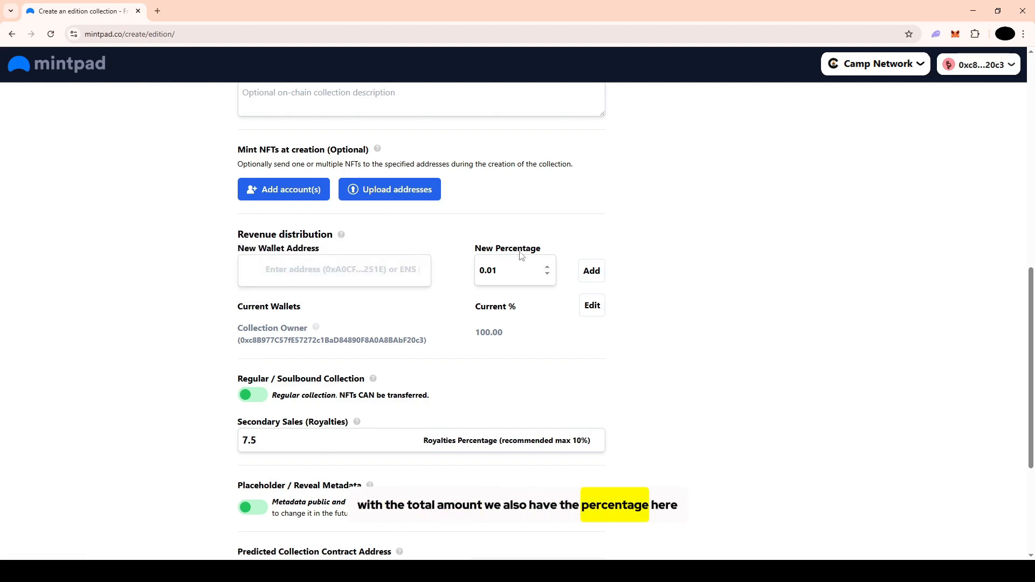
type("20")
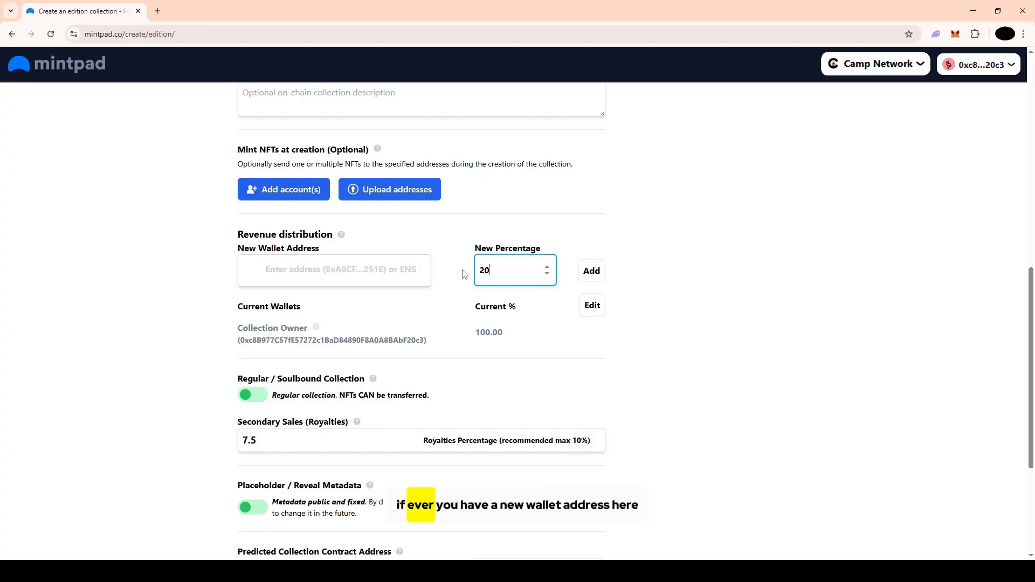
left_click(389, 266)
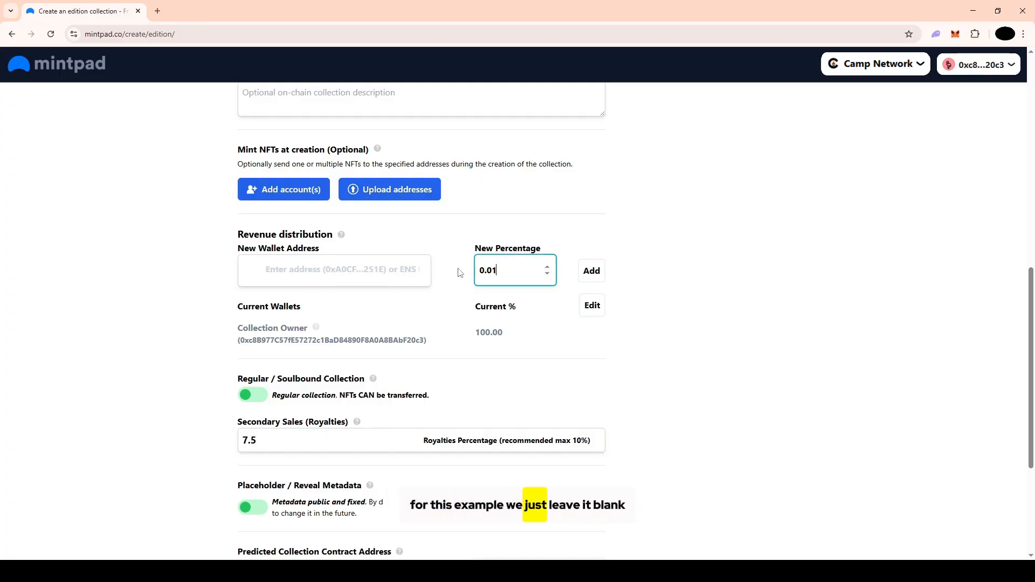
Switch the collection type to Soulbound and back to Regular so the NFTs can be transferred
scroll(391, 337, "down", 3)
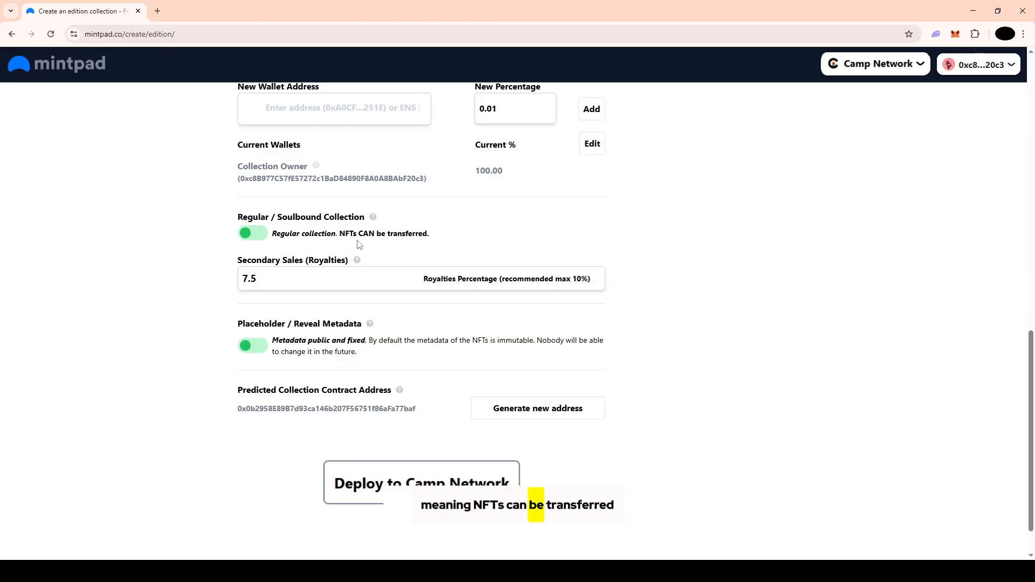
left_click(252, 233)
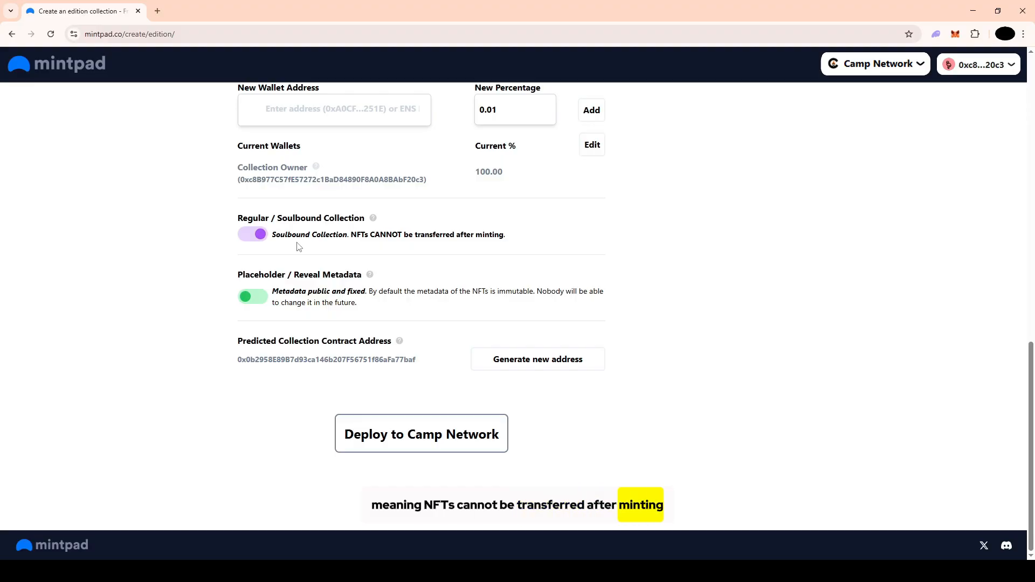
left_click(254, 237)
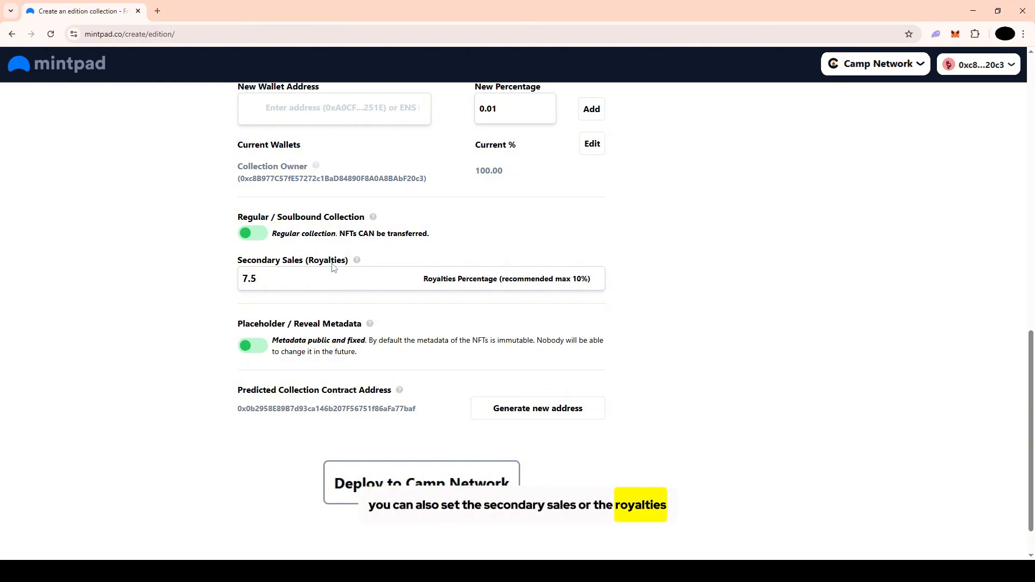
Set the secondary sales royalties to 5 percent
left_click(293, 280)
left_click_drag(292, 280, 220, 285)
type("5")
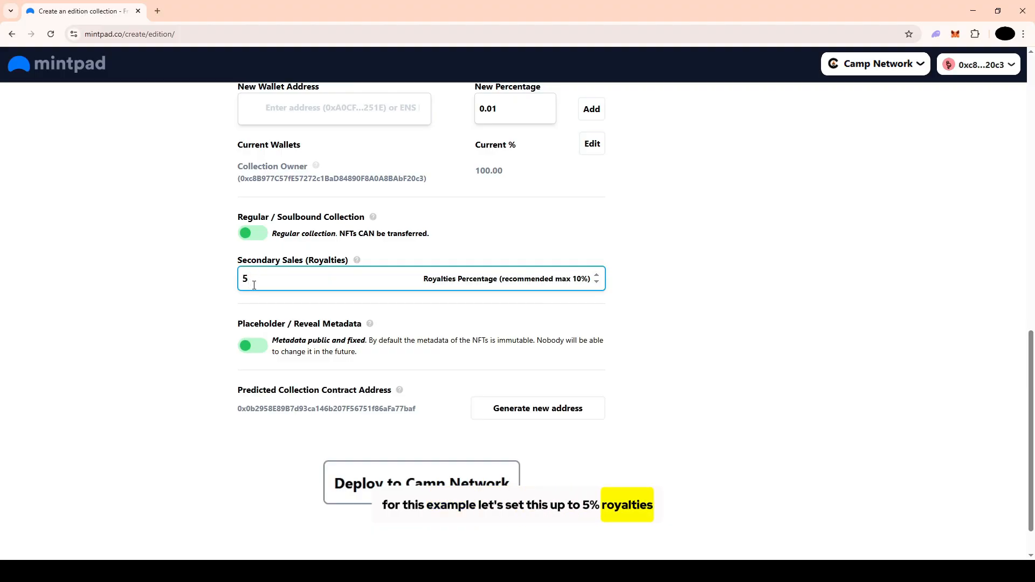
Generate a new predicted contract address and deploy the collection to Camp Network, approving the transaction in MetaMask
scroll(280, 285, "down", 2)
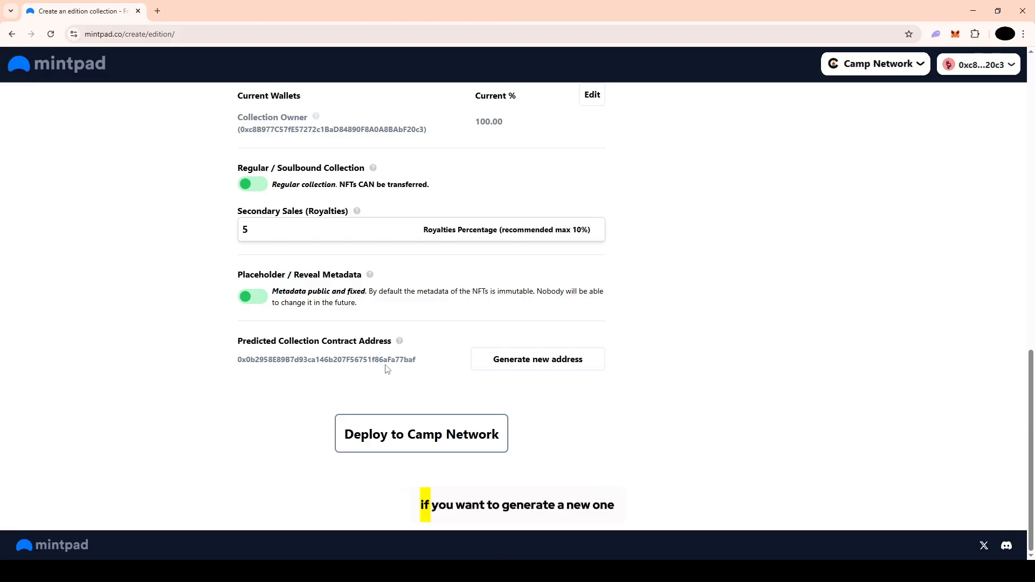
left_click(495, 369)
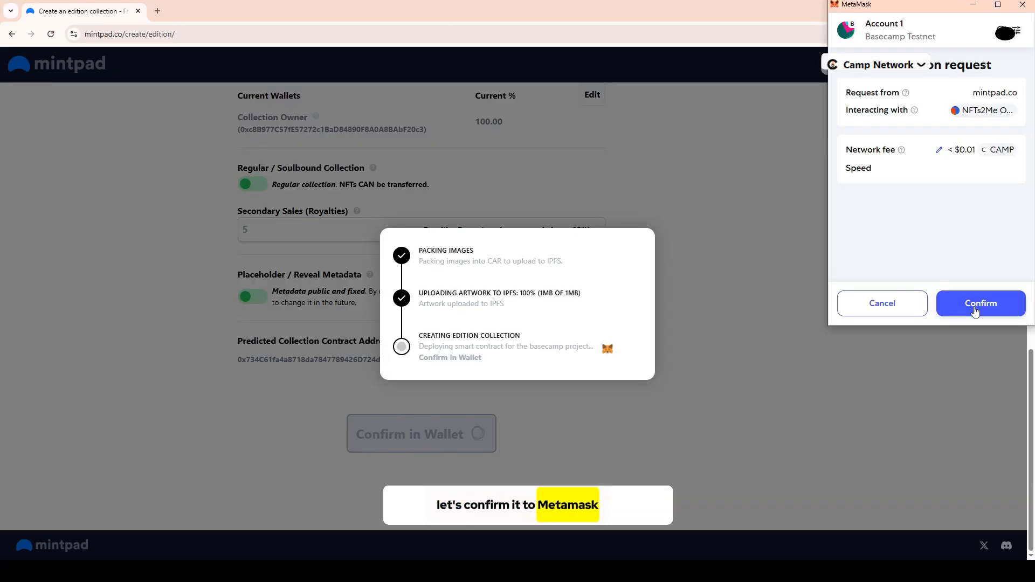
left_click(974, 311)
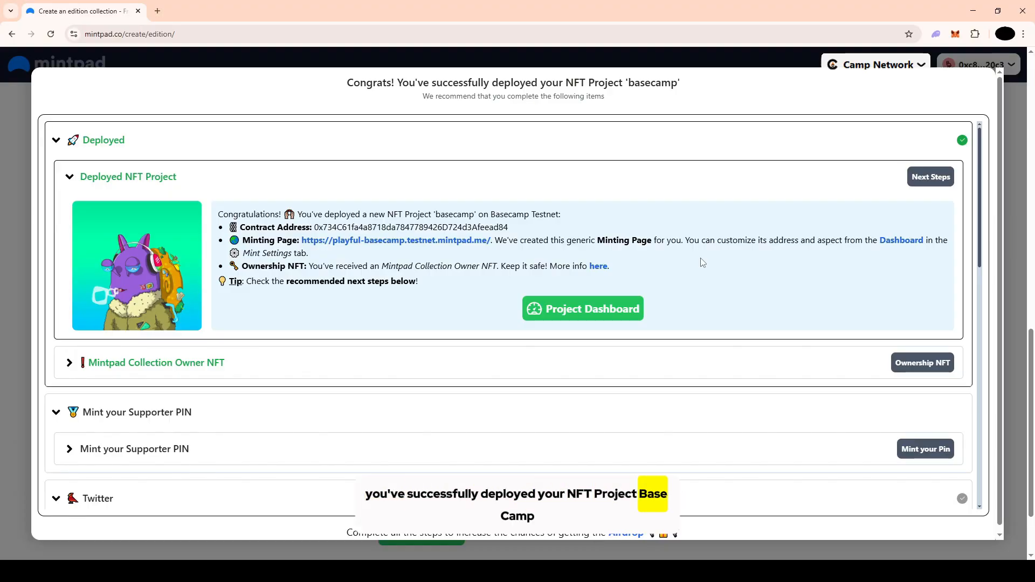
Open the basecamp project dashboard, review its Minting Page settings and visit the collection's public minting page
left_click(575, 313)
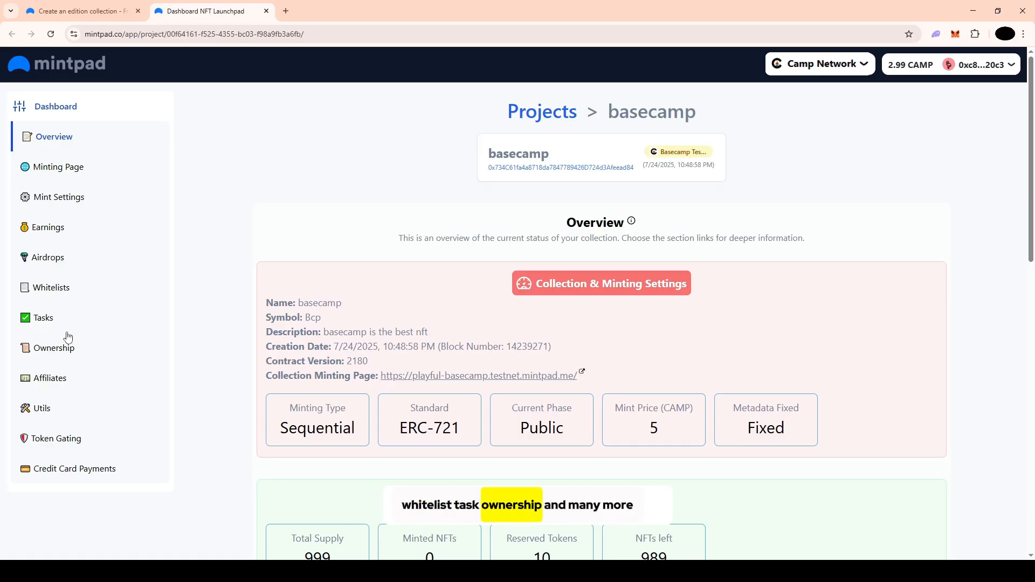
left_click(62, 170)
scroll(488, 291, "down", 8)
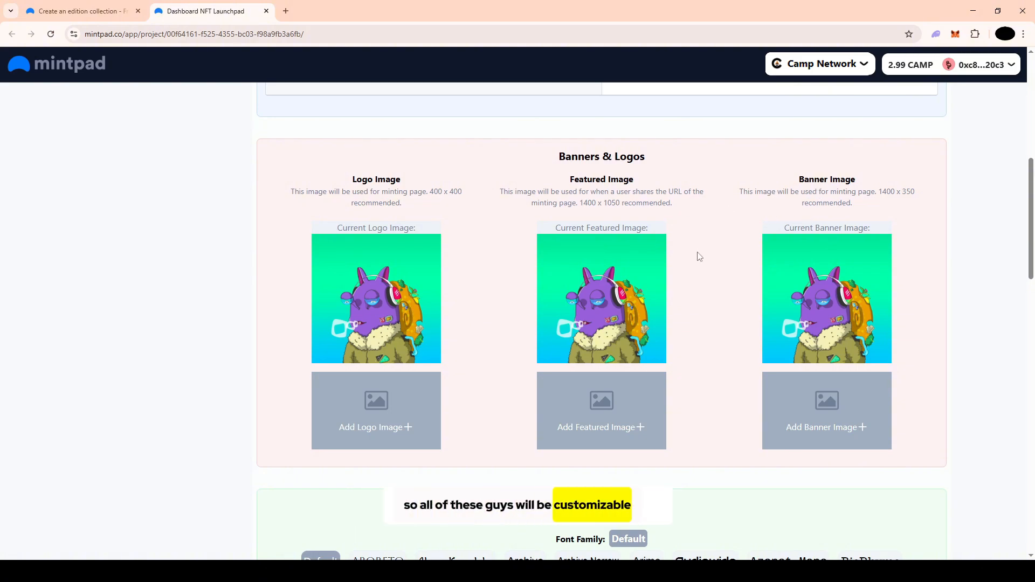
scroll(698, 255, "up", 7)
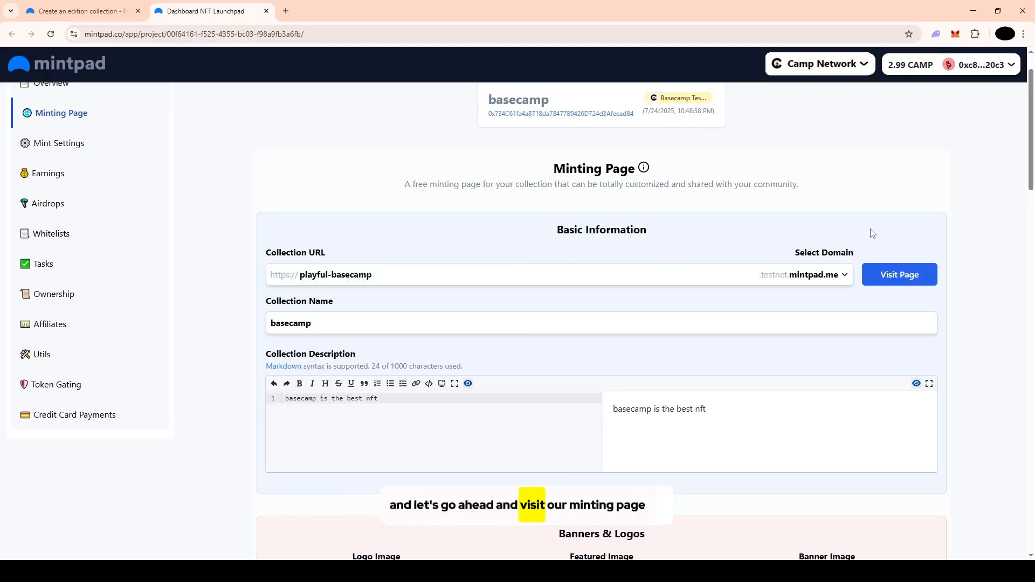
left_click(896, 275)
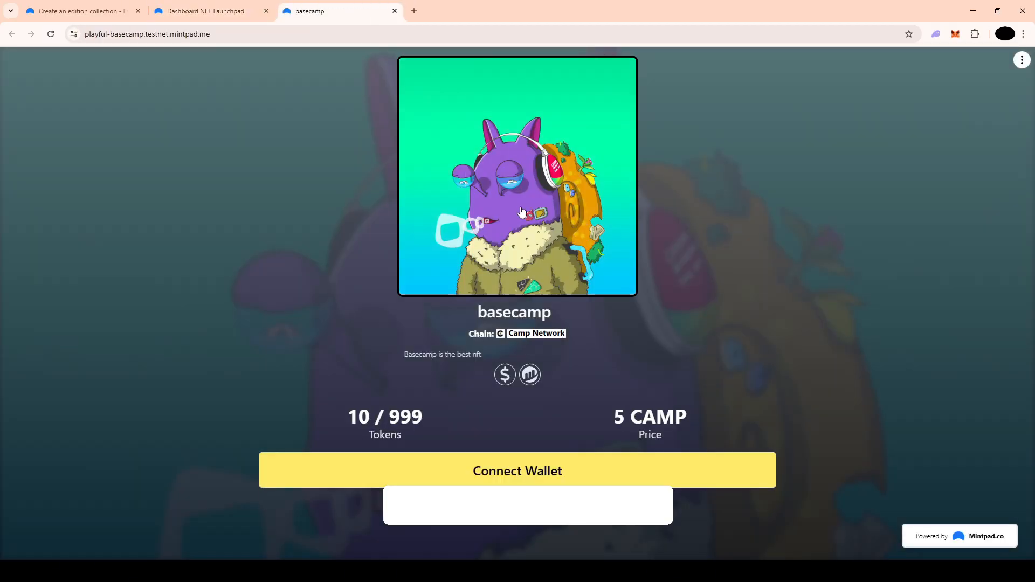